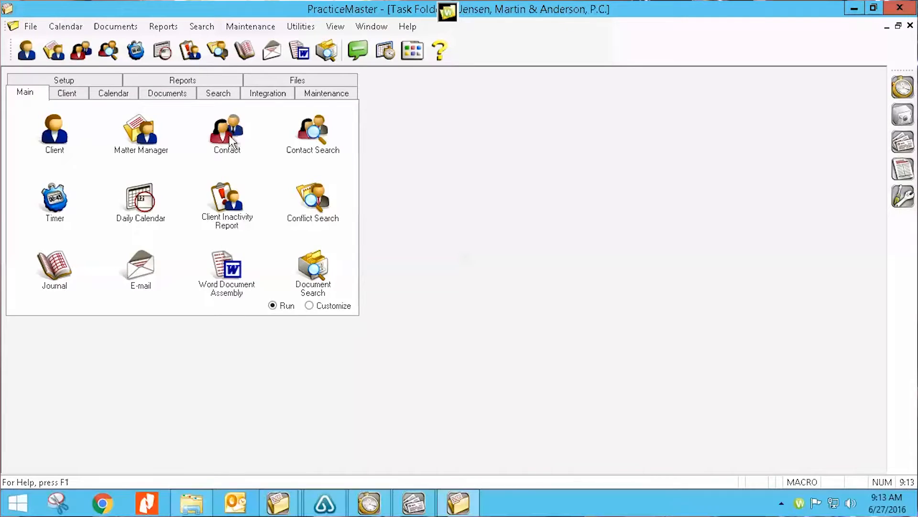
# Open the Contact file in the Form Designer and review its Misc, Intake - BT and Intake - ANeg pages
pyautogui.click(229, 134)
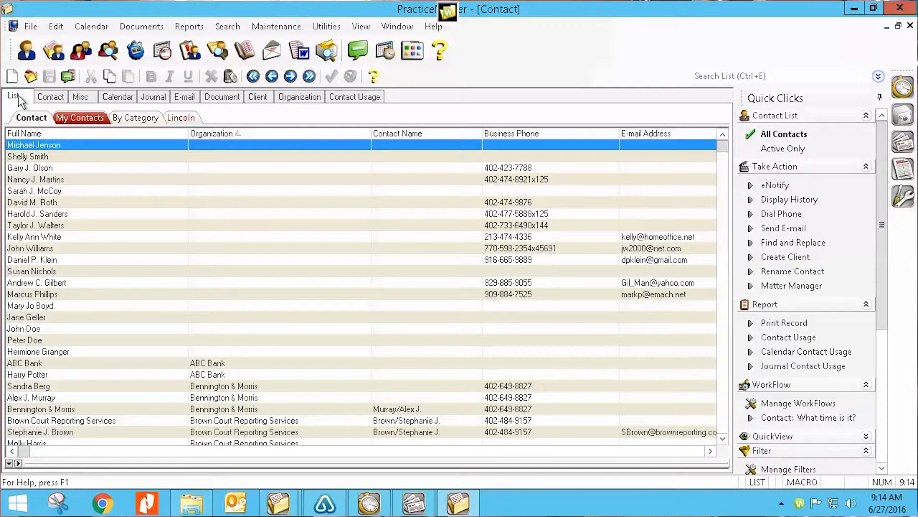
pyautogui.click(56, 26)
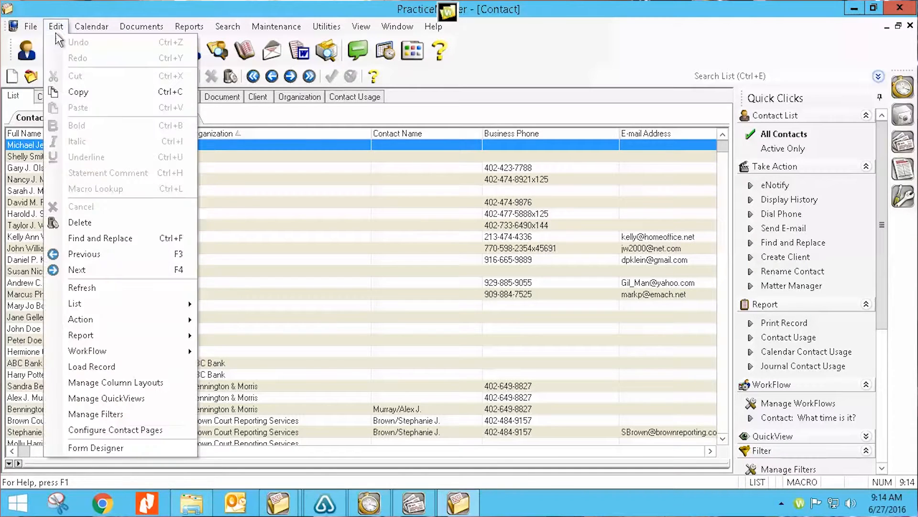
pyautogui.click(84, 448)
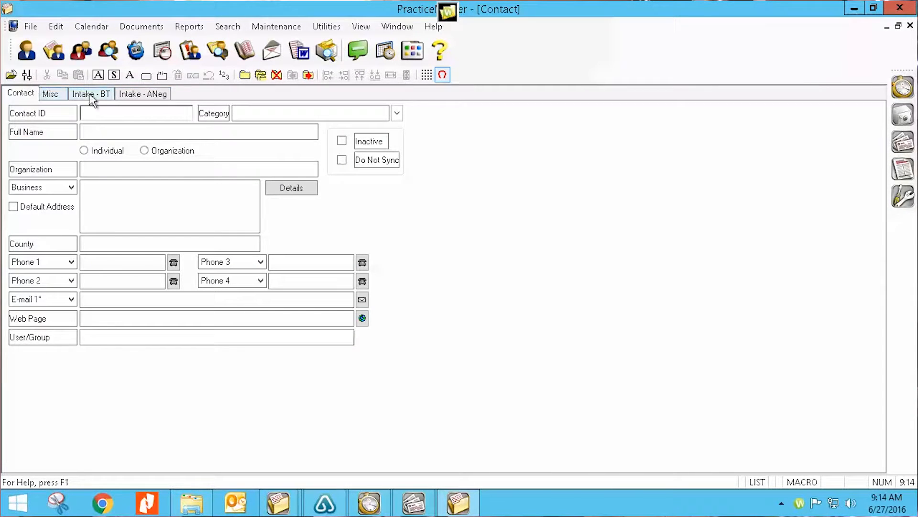
pyautogui.click(47, 98)
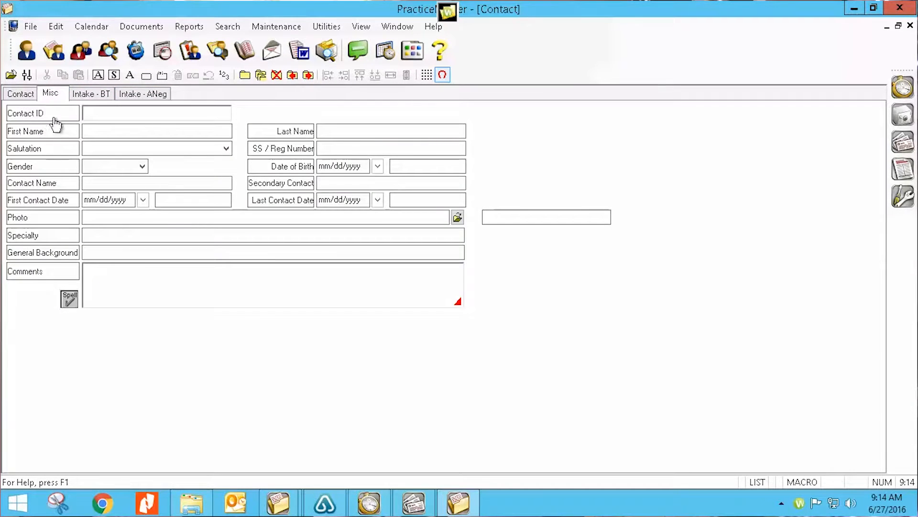
pyautogui.click(83, 96)
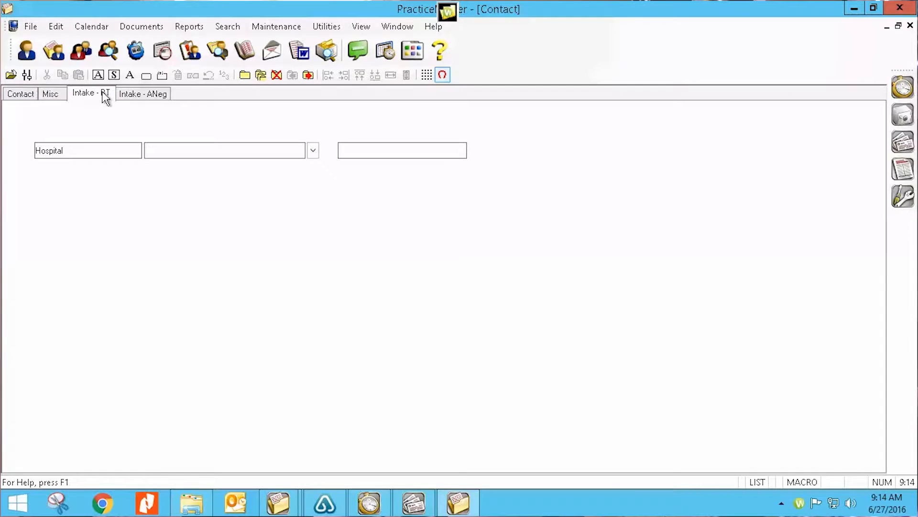
pyautogui.click(143, 95)
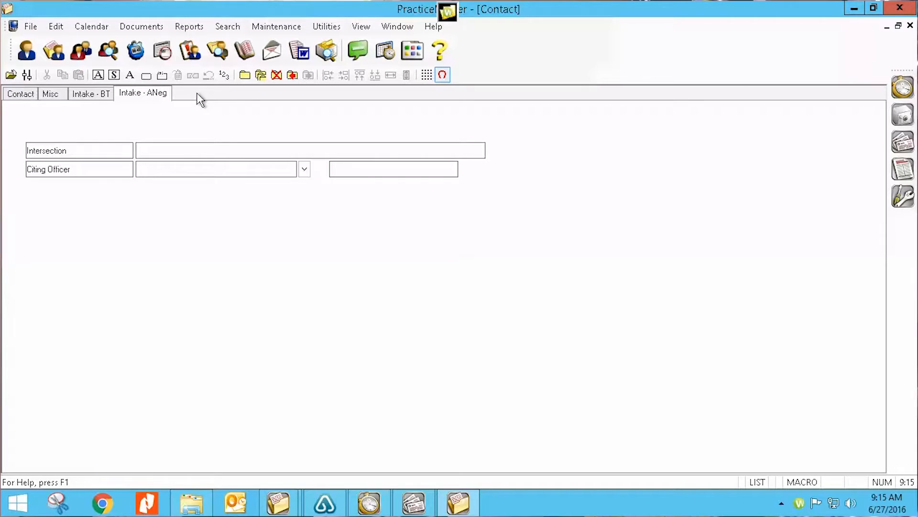
# Add a new page to the Contact form and name it Marketing
pyautogui.click(244, 76)
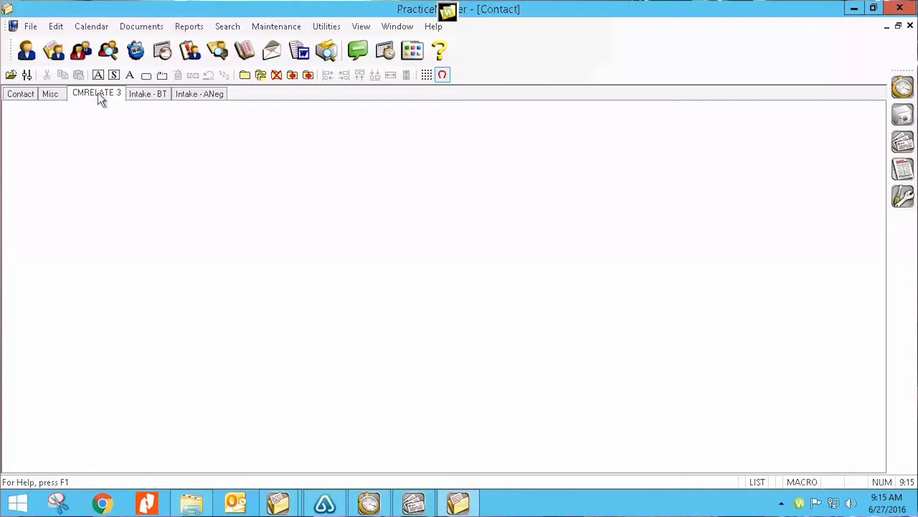
pyautogui.doubleClick(95, 92)
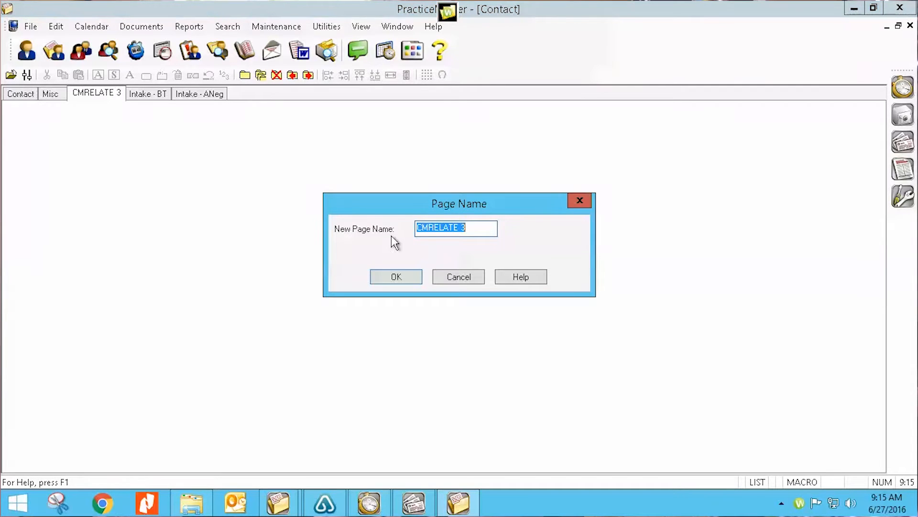
pyautogui.write('Mar')
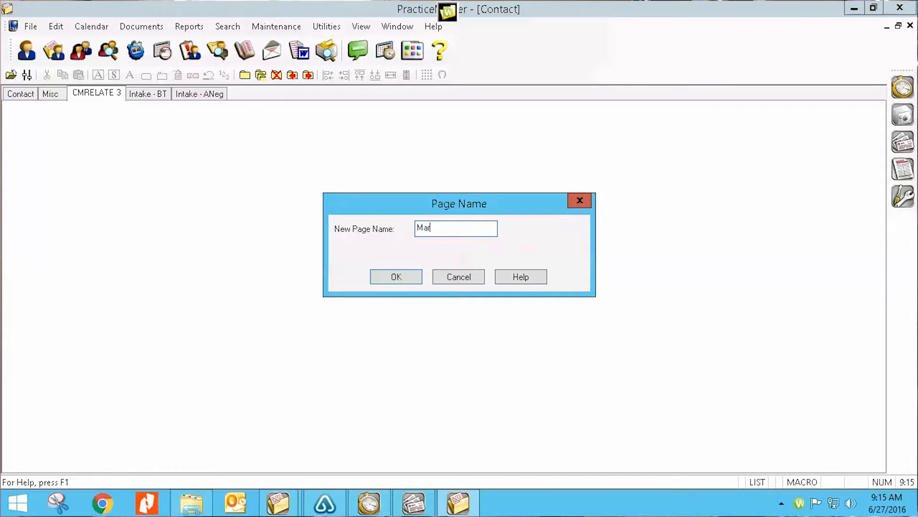
pyautogui.write('keting')
pyautogui.click(412, 276)
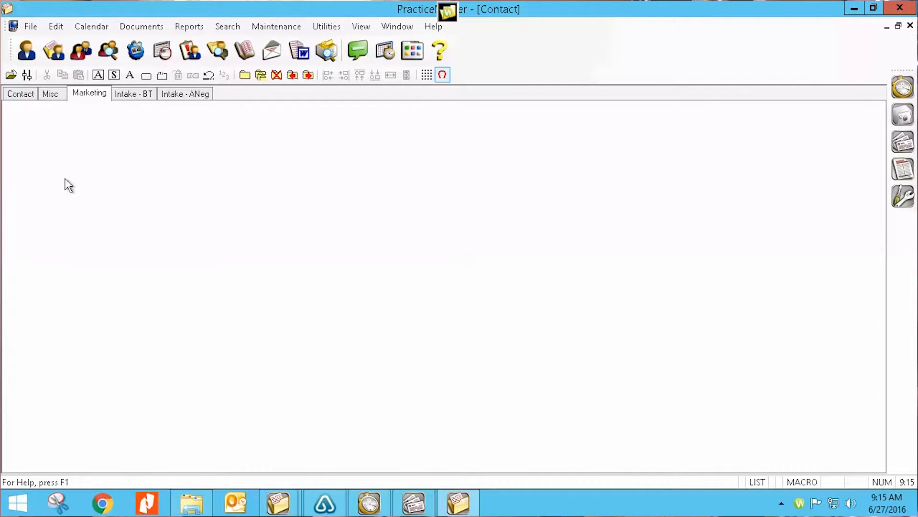
# Add the ChristmasCard, Newsletter and Popcorn fields to the Marketing page
pyautogui.click(98, 75)
pyautogui.moveTo(869, 311); pyautogui.dragTo(879, 410)
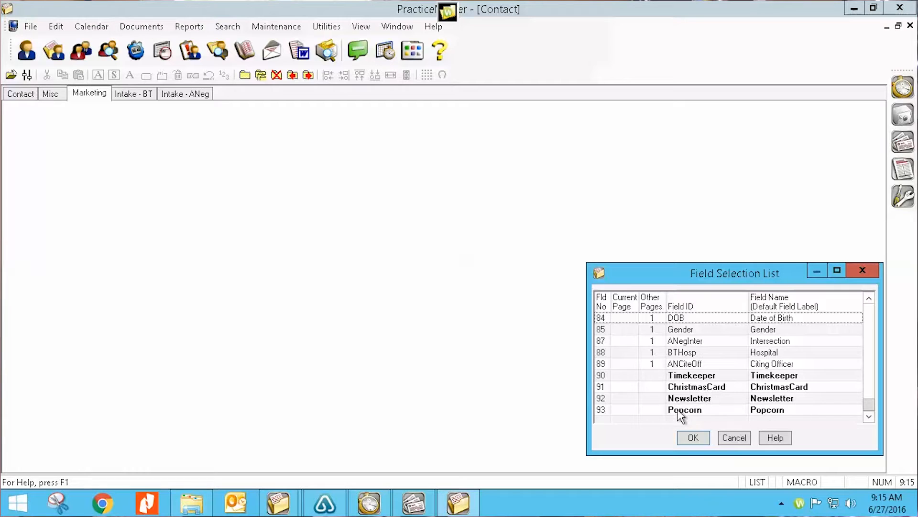
pyautogui.click(685, 388)
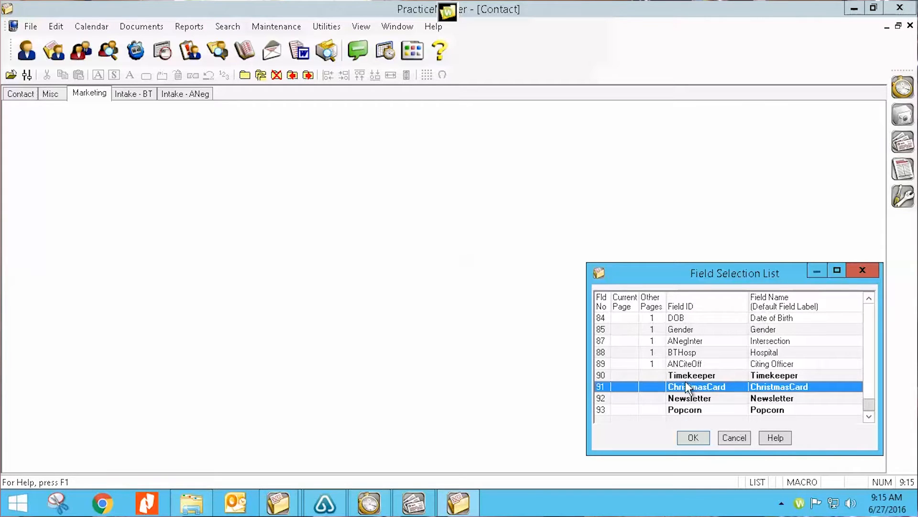
pyautogui.keyDown('shift'); pyautogui.click(698, 412); pyautogui.keyUp('shift')
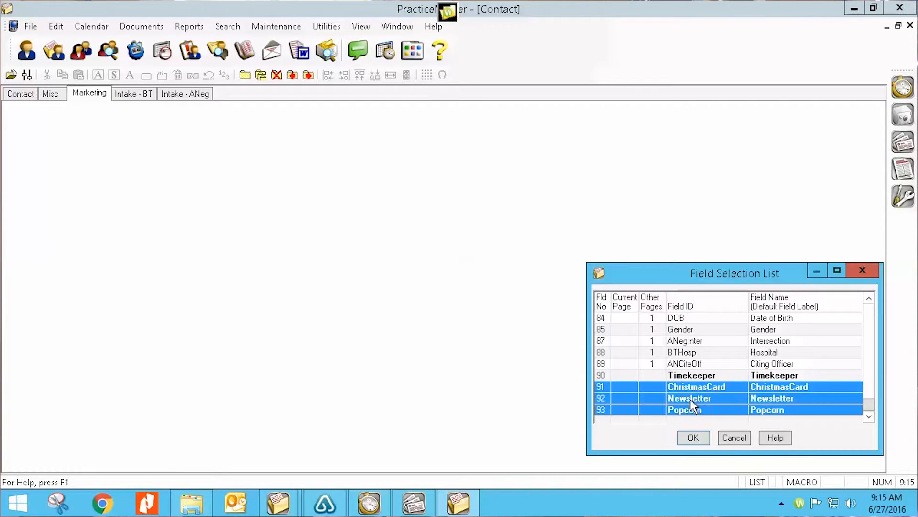
pyautogui.click(693, 438)
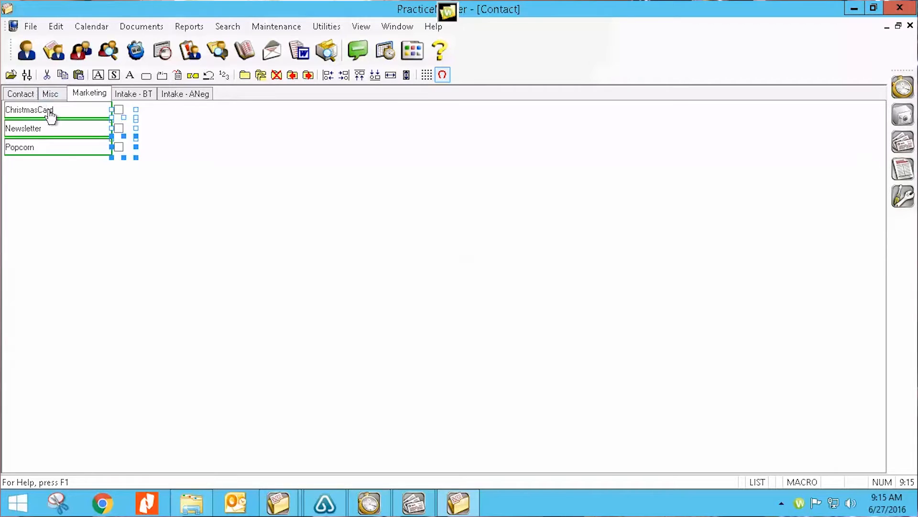
# Move the three fields together away from the Marketing page's corner and nudge Newsletter down to even out the spacing
pyautogui.moveTo(50, 116)
pyautogui.mouseDown()
pyautogui.moveTo(78, 139)
pyautogui.moveTo(43, 119)
pyautogui.mouseUp()
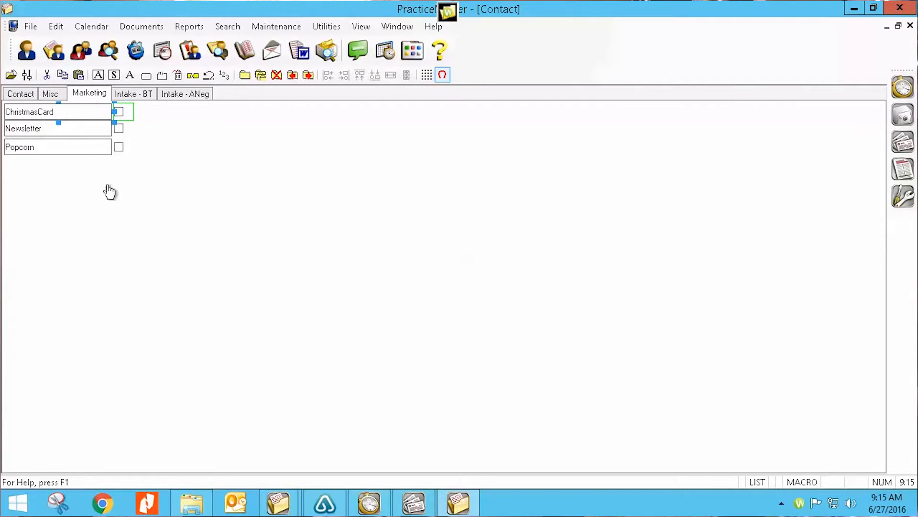
pyautogui.moveTo(142, 175); pyautogui.dragTo(2, 103)
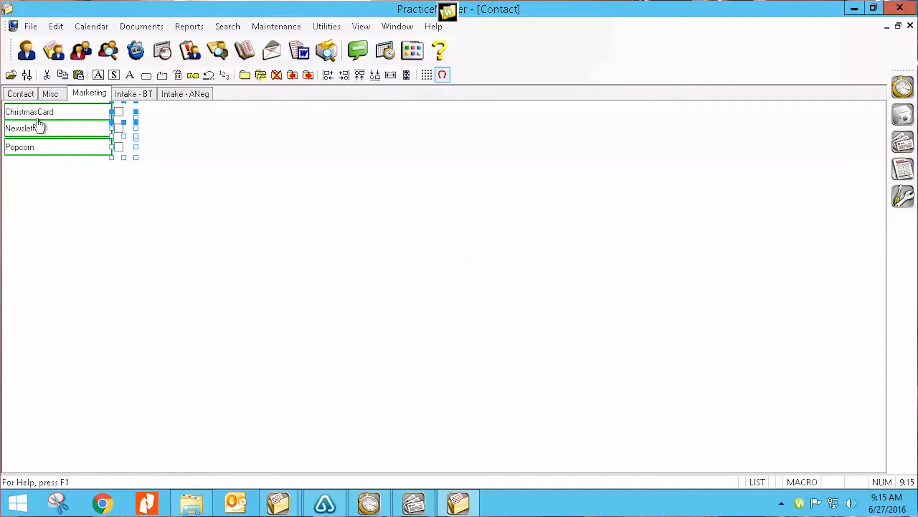
pyautogui.moveTo(122, 108); pyautogui.dragTo(157, 142)
pyautogui.click(141, 219)
pyautogui.click(86, 160)
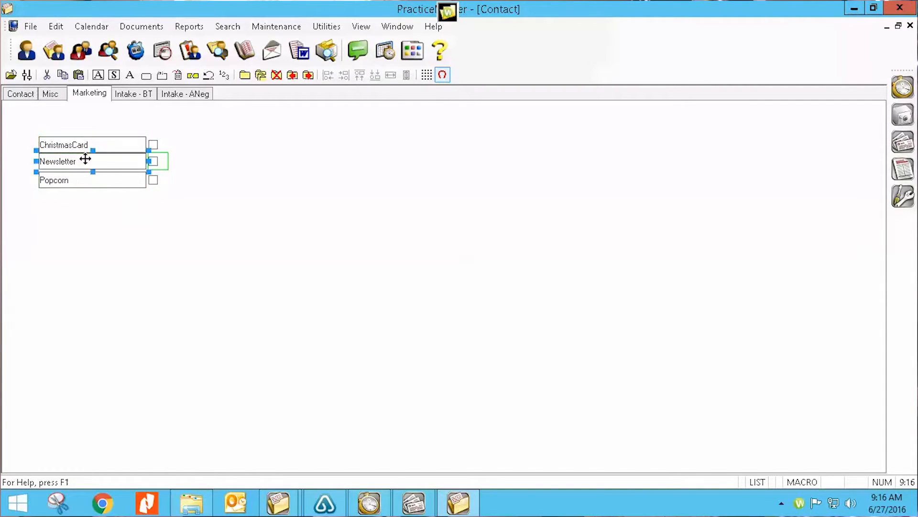
pyautogui.press('Down')
pyautogui.click(164, 224)
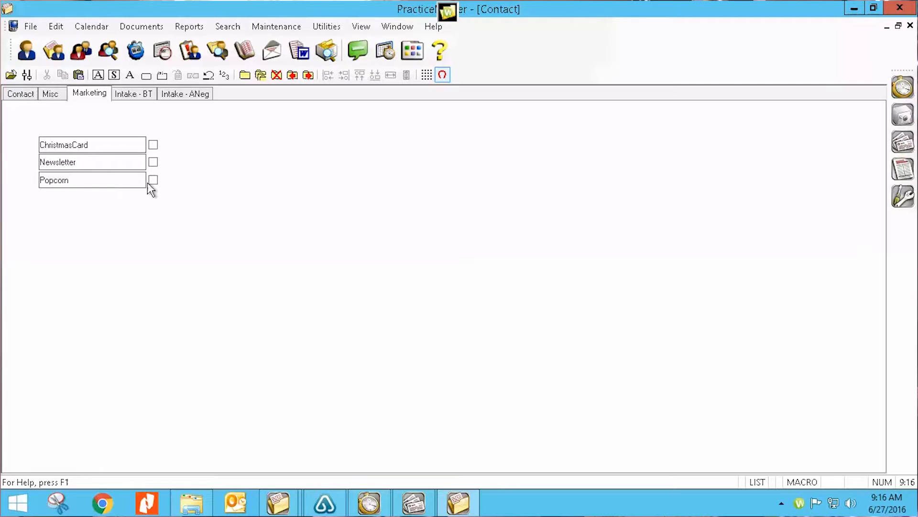
# Close the Form Designer saving the changes, and reopen the Contact file to the first contact's Marketing page
pyautogui.click(910, 26)
pyautogui.click(418, 282)
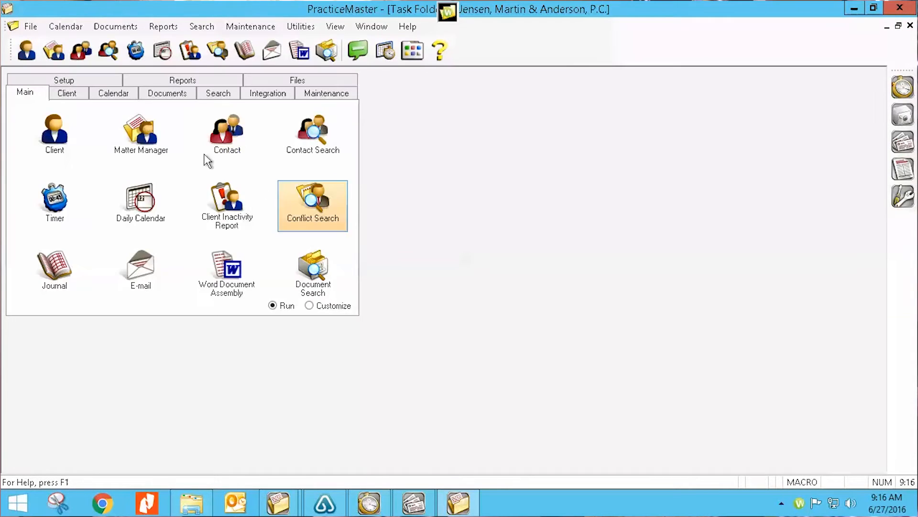
pyautogui.click(237, 139)
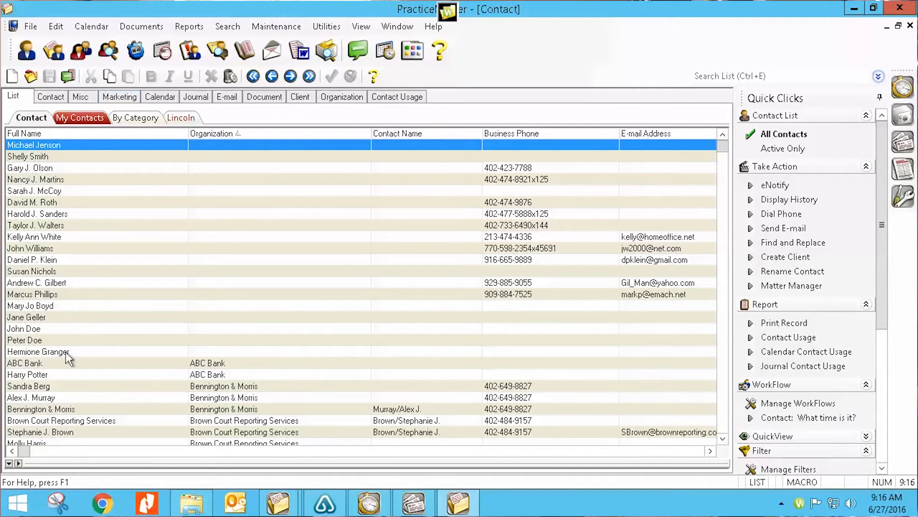
pyautogui.click(108, 98)
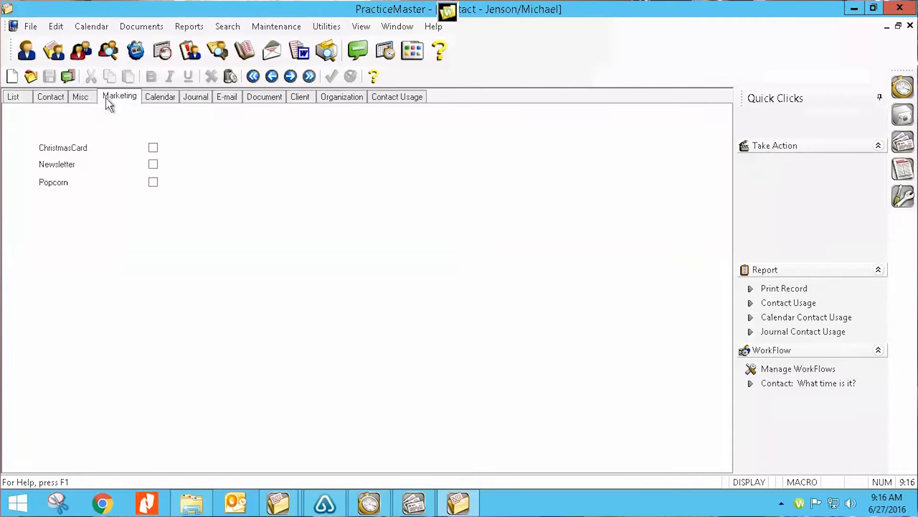
# Tick ChristmasCard and Popcorn on the first contact's Marketing page as a test and leave the record without saving
pyautogui.click(153, 148)
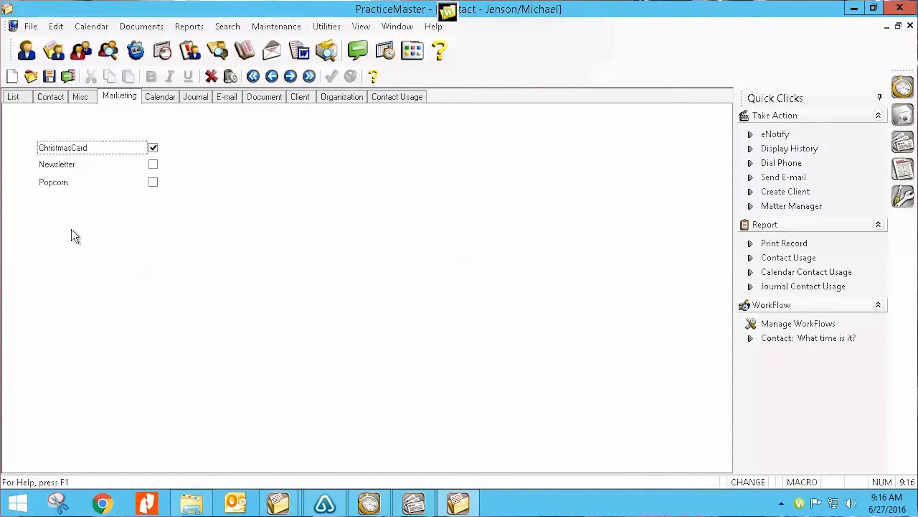
pyautogui.click(153, 182)
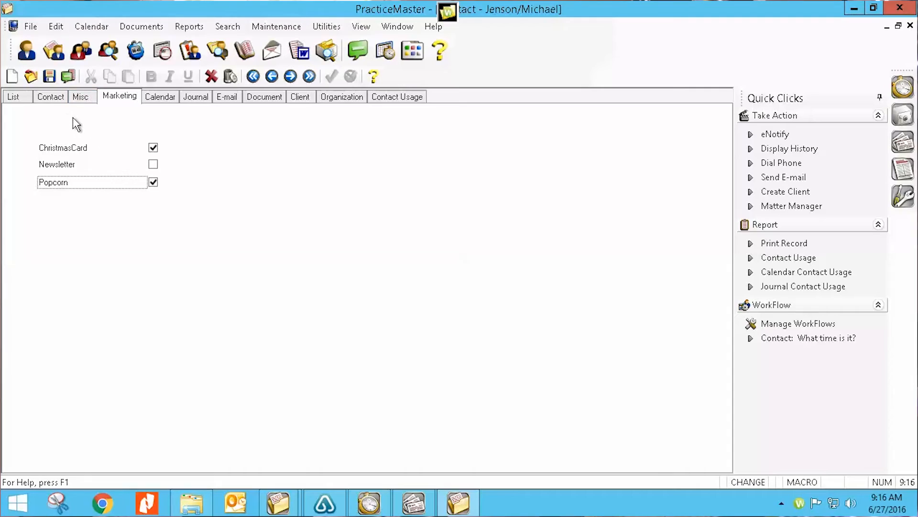
pyautogui.click(22, 98)
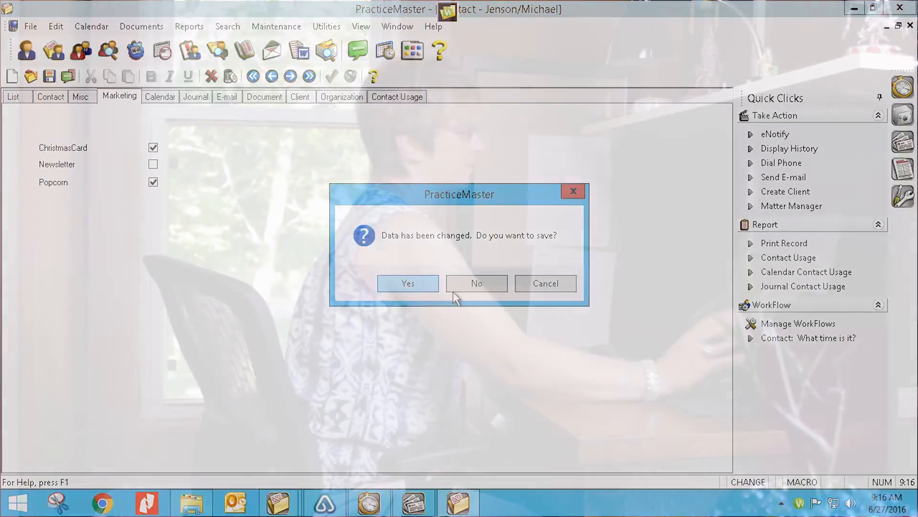
pyautogui.click(459, 286)
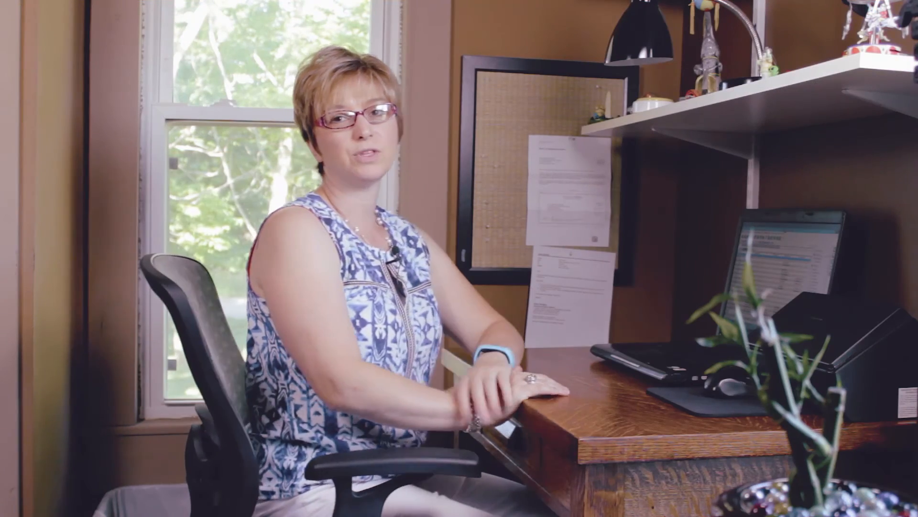